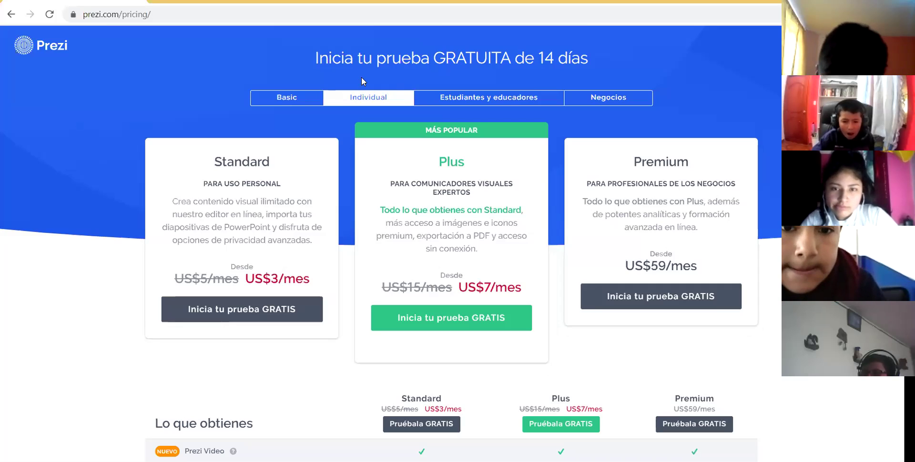
- Choose the free Basic plan on the pricing page and continue to its sign-up
left_click(288, 97)
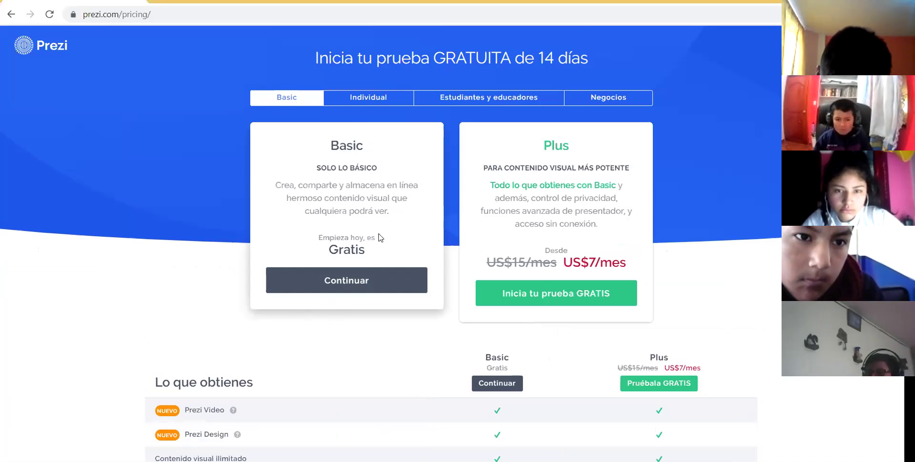
left_click(354, 286)
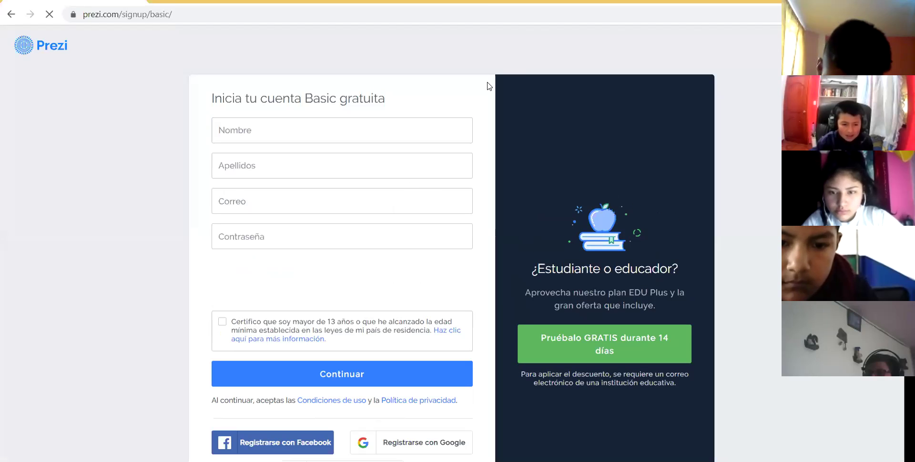
- Enter the user's first name and surname in the Nombre and Apellidos fields
left_click(255, 135)
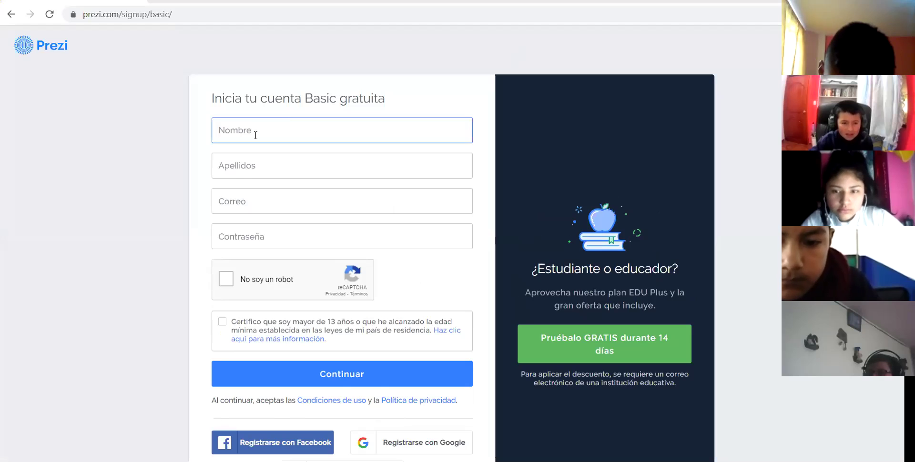
left_click(255, 136)
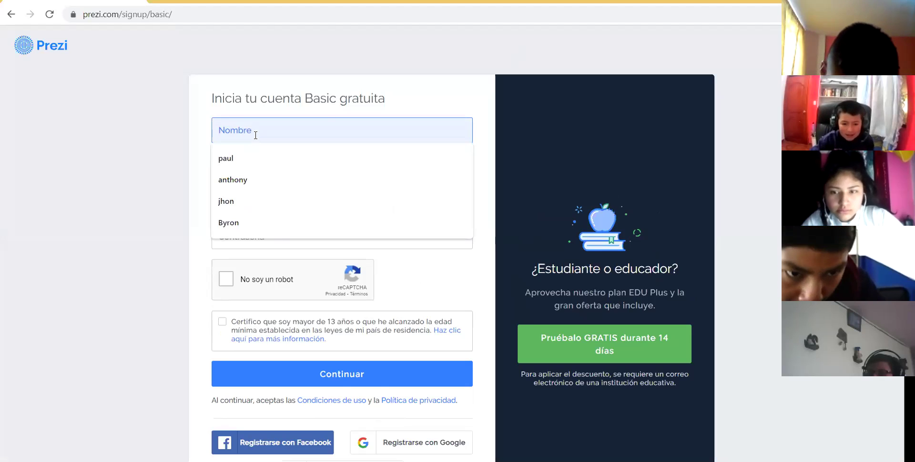
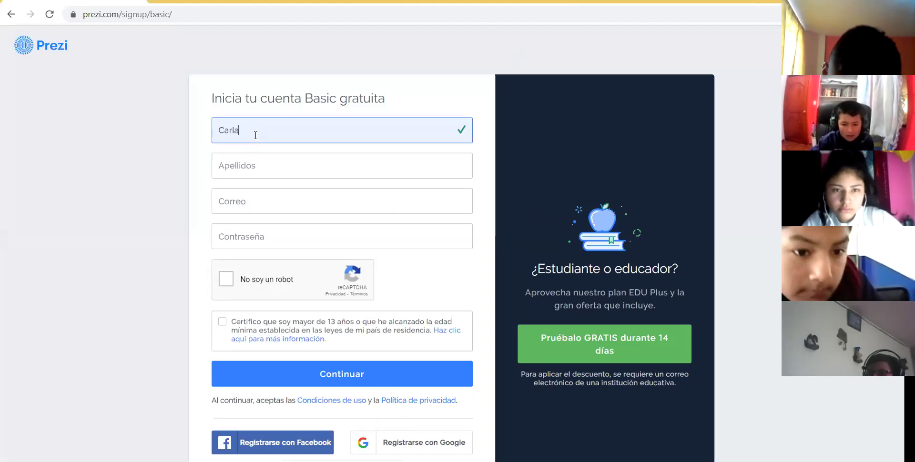
left_click(239, 164)
- Fill the e-mail from the autofill suggestion, type the password, and tick 'No soy un robot'
left_click(238, 202)
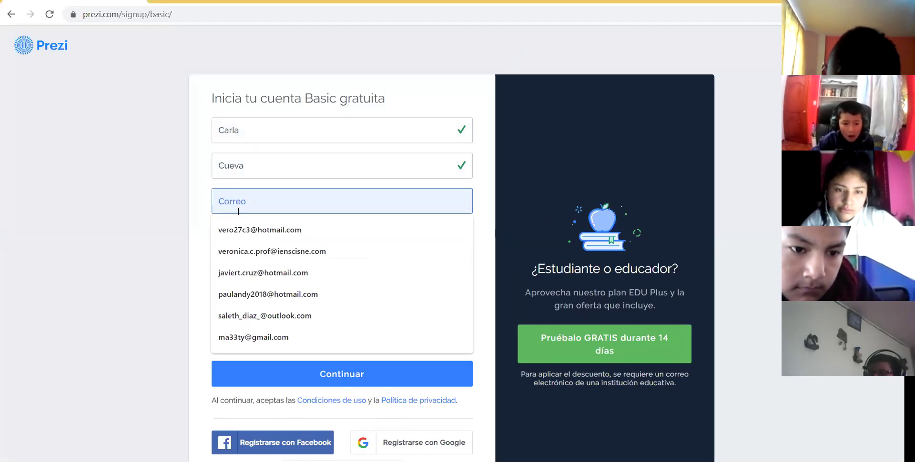
type("pr")
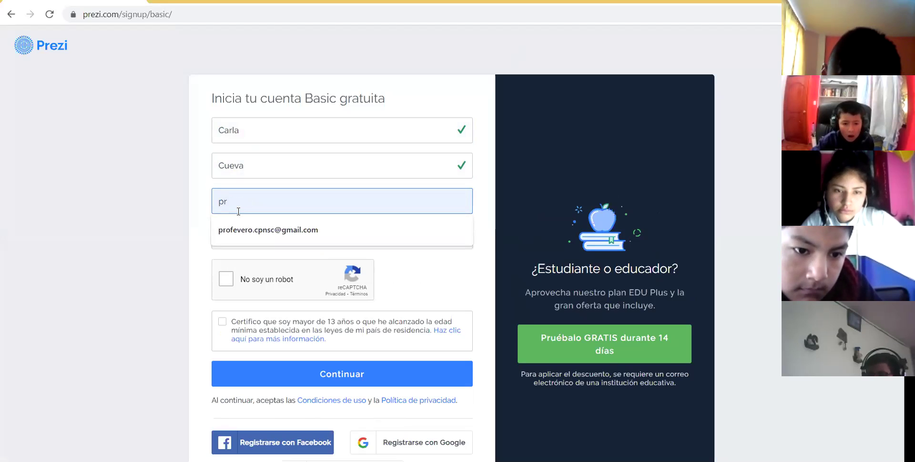
left_click(247, 229)
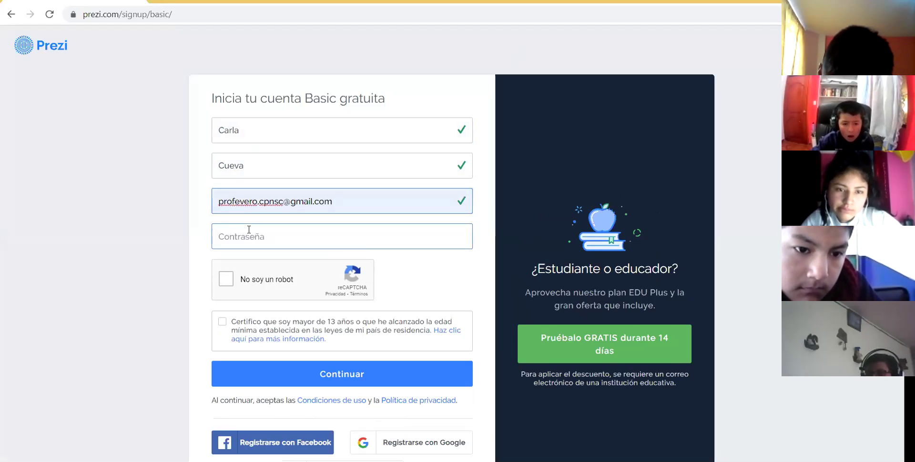
left_click(297, 237)
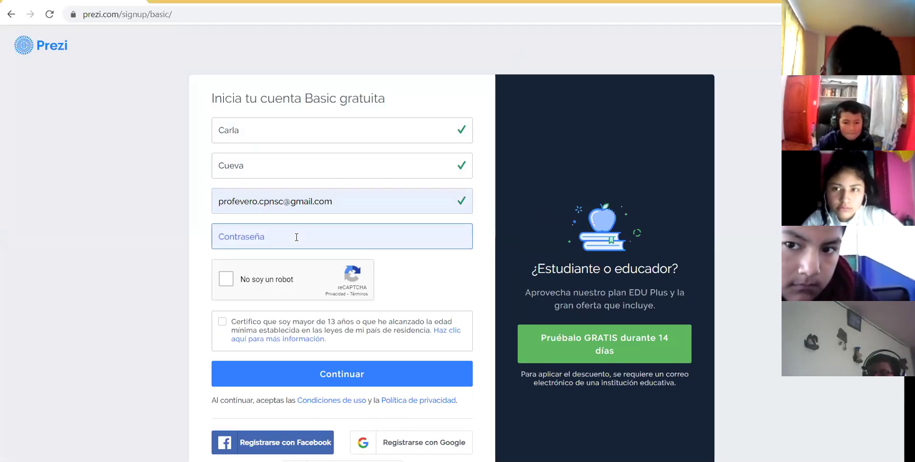
type("****")
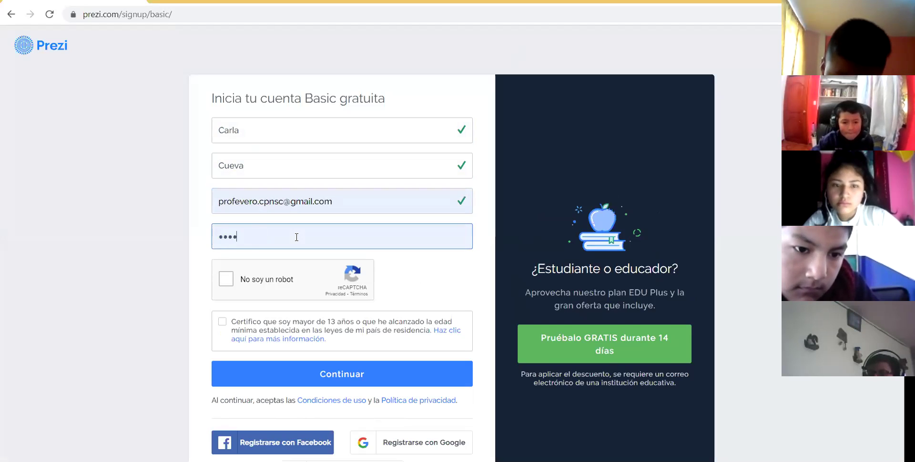
type("**")
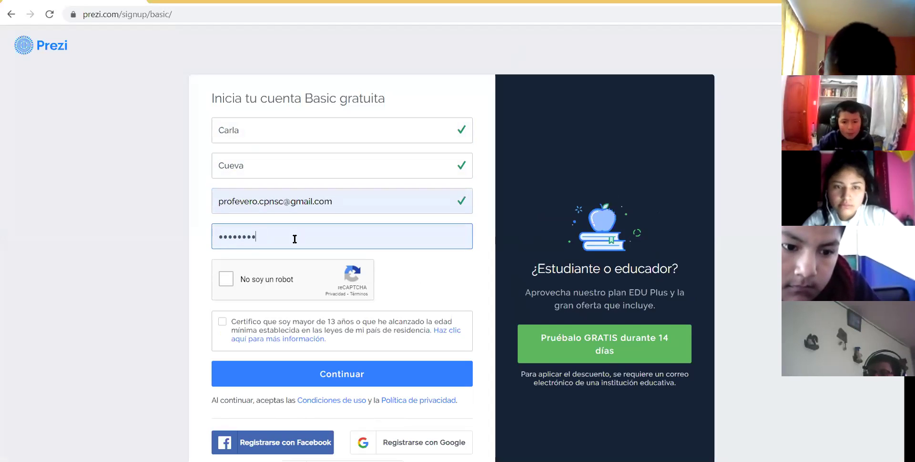
left_click(227, 283)
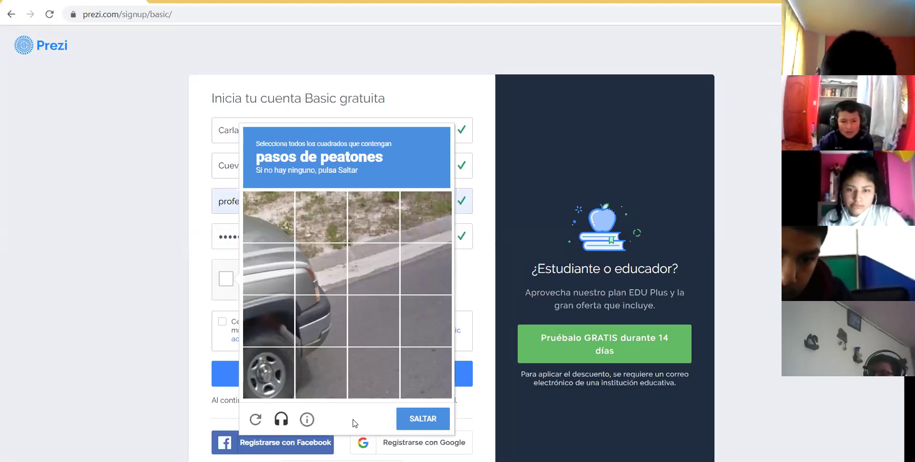
- Reload the reCAPTCHA, select all traffic-light (semáforos) tiles, and press VERIFICAR
left_click(255, 420)
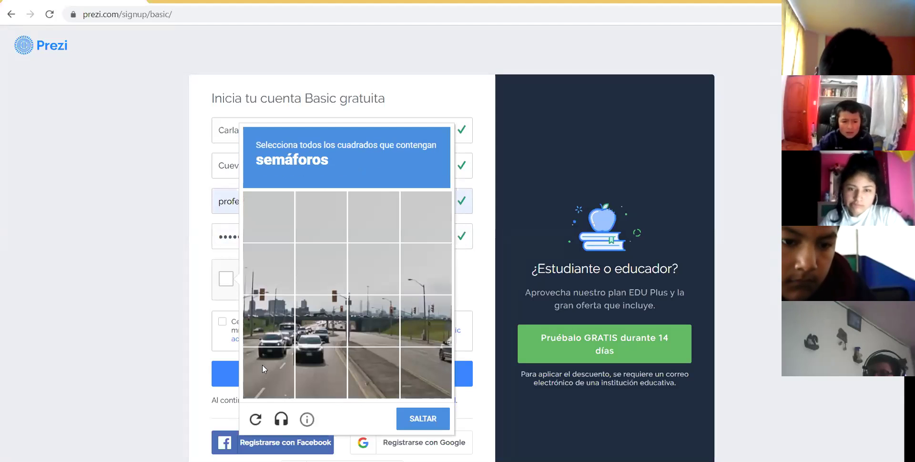
left_click(266, 306)
left_click(267, 283)
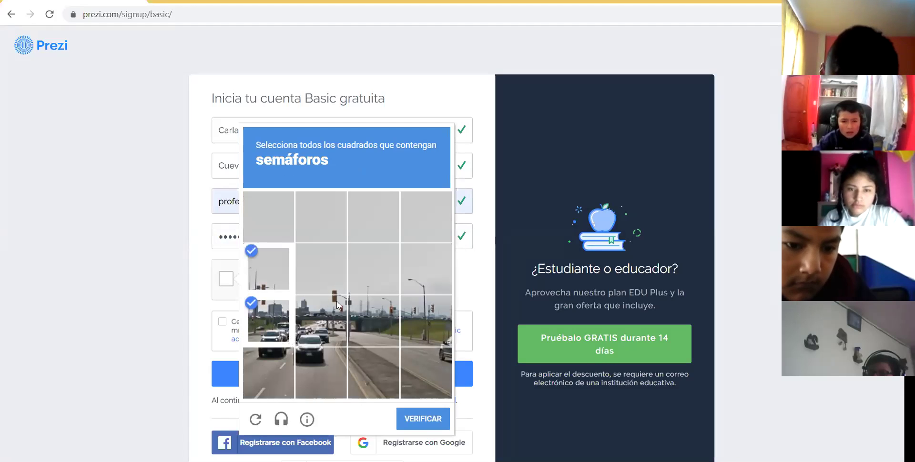
left_click(336, 283)
left_click(334, 310)
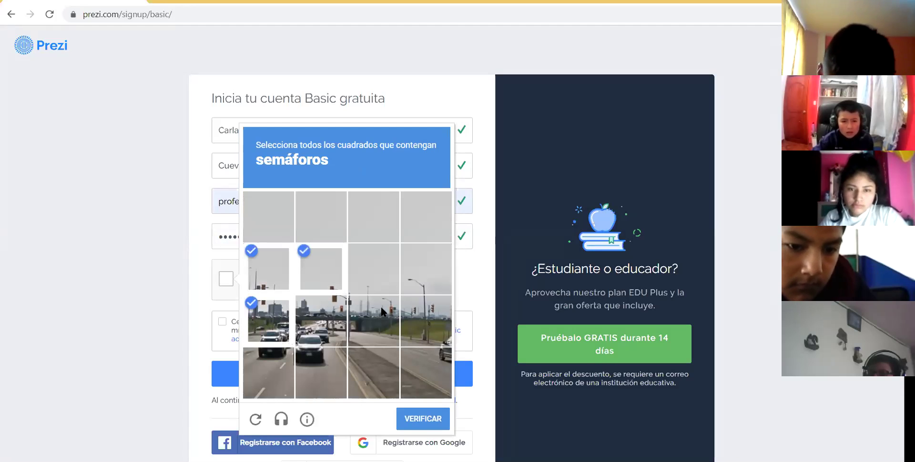
left_click(428, 308)
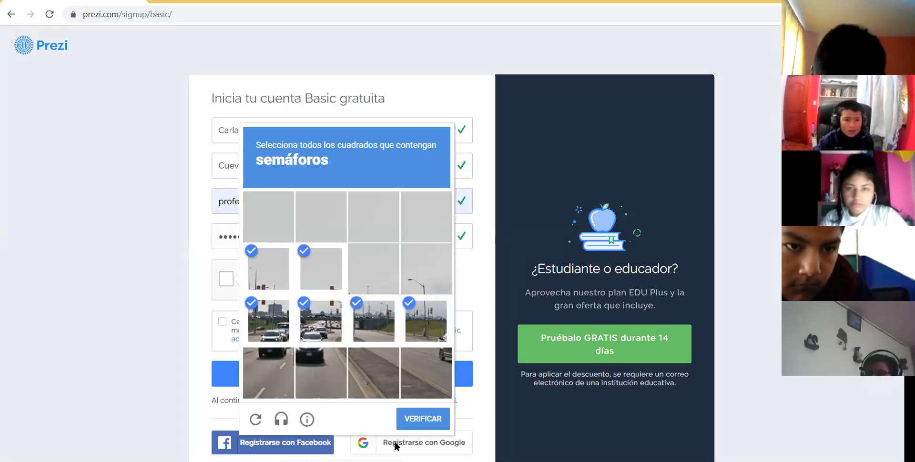
left_click(400, 420)
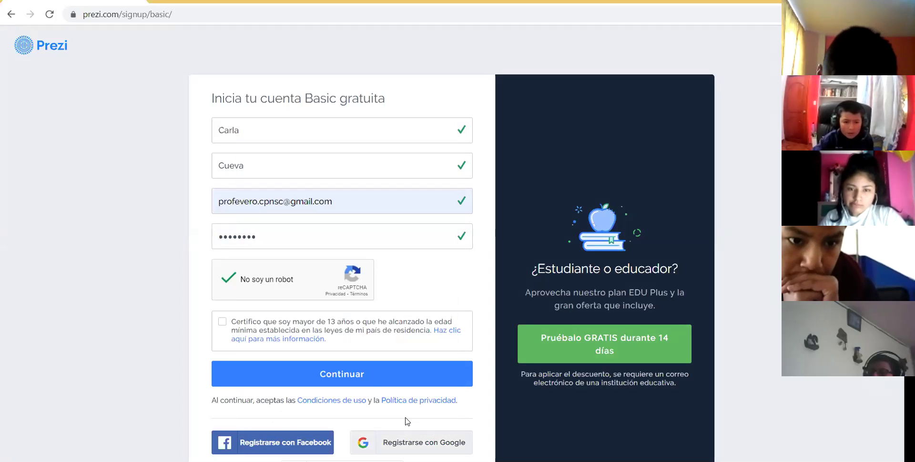
- Submit the form, then tick 'Certifico que soy mayor de 13 años'
left_click(364, 371)
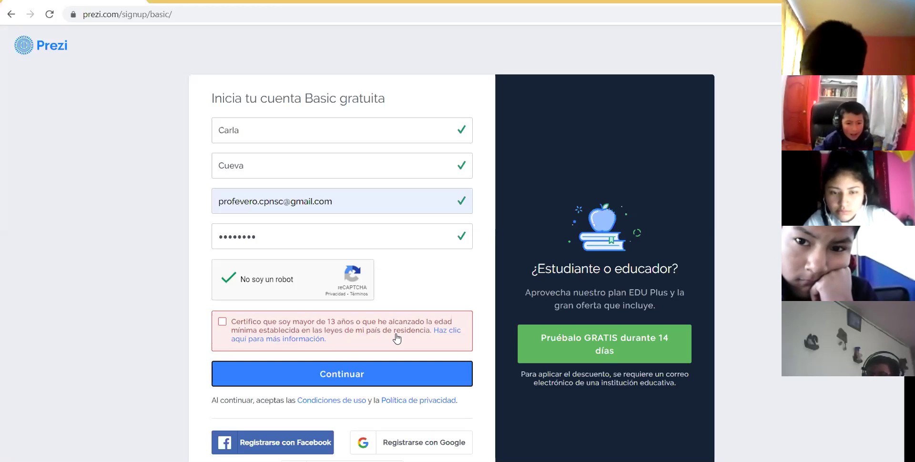
left_click(223, 322)
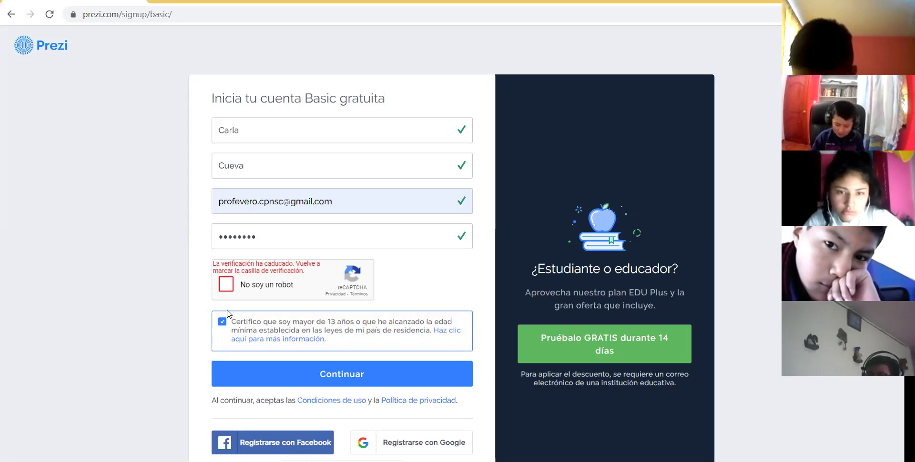
- Redo the expired robot check by selecting the chimney (chimenea) tiles and verifying
left_click(227, 285)
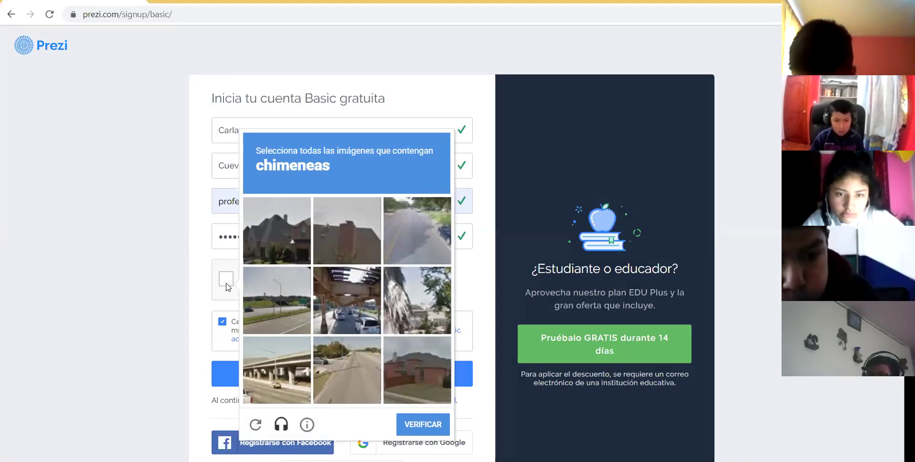
left_click(282, 231)
left_click(347, 228)
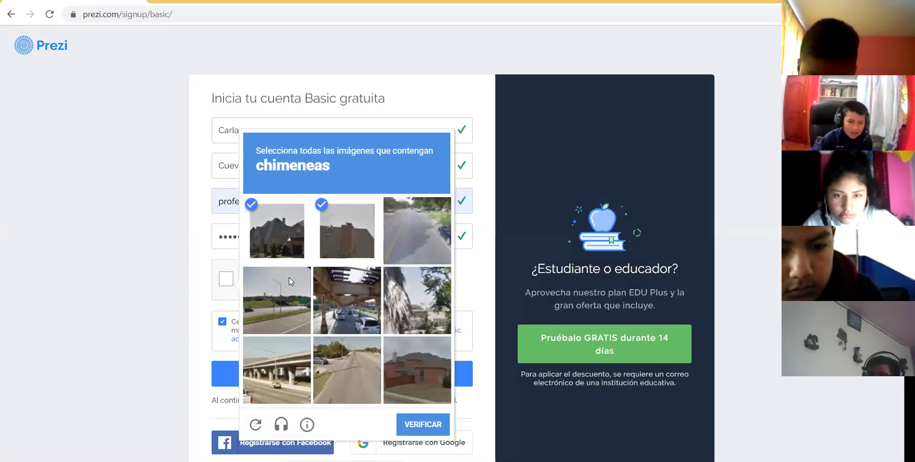
left_click(413, 368)
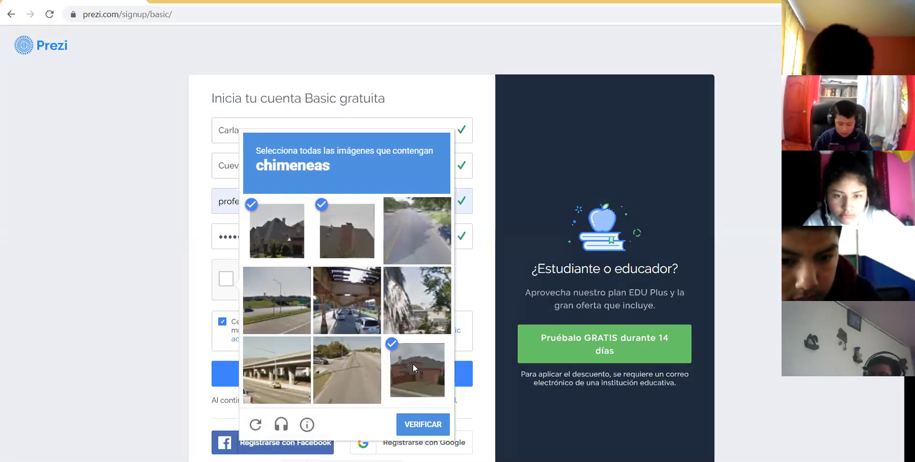
left_click(429, 432)
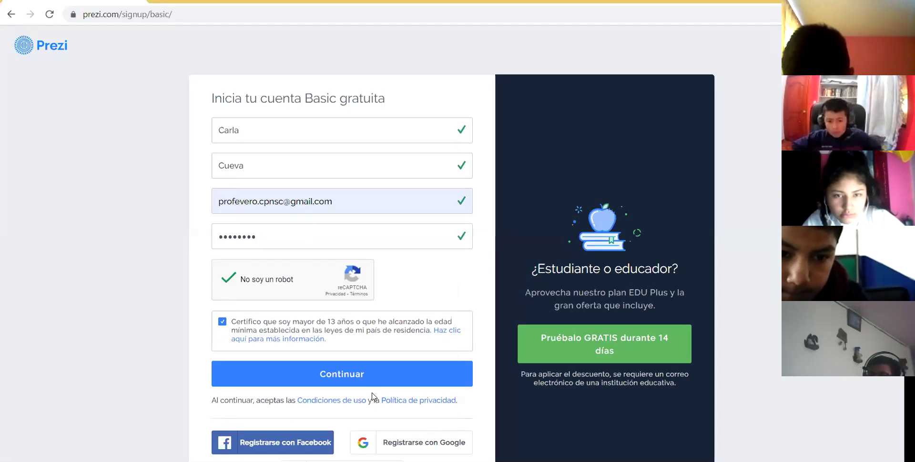
- Submit the sign-up form and start clearing the rejected e-mail address
left_click(357, 375)
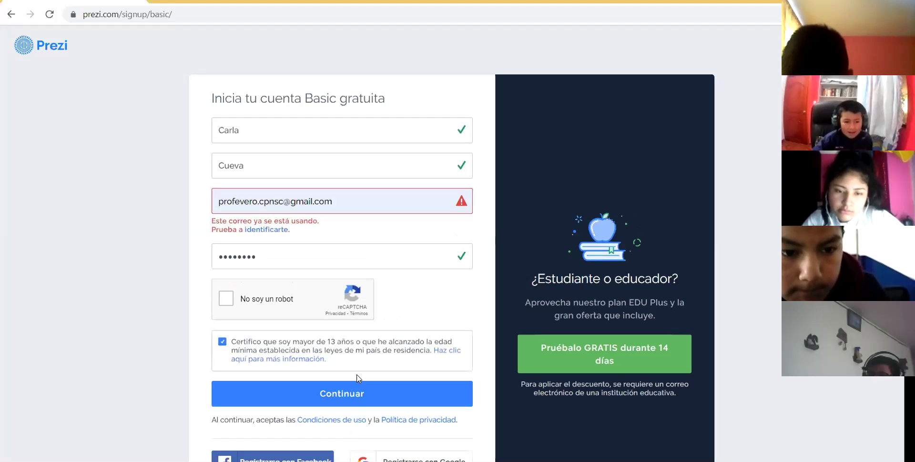
left_click(342, 203)
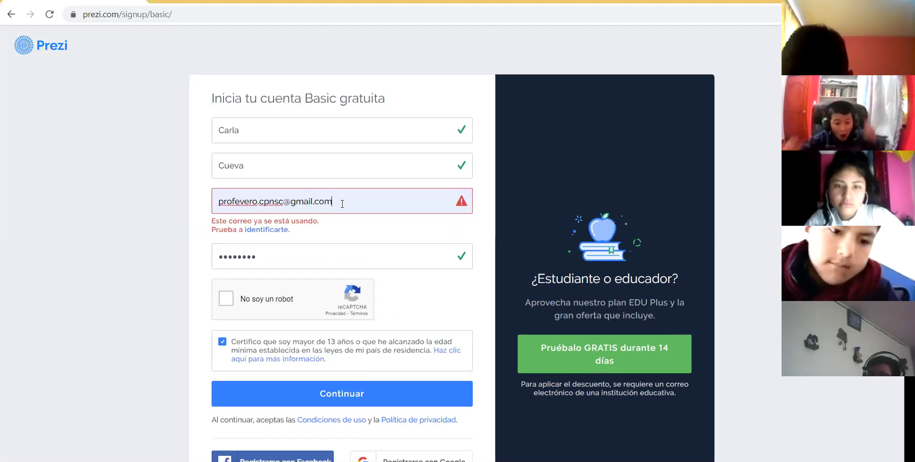
key("BackSpace")
- Clear the e-mail field and fill it with a different saved address from autocomplete
key("ctrl+a")
key("BackSpace")
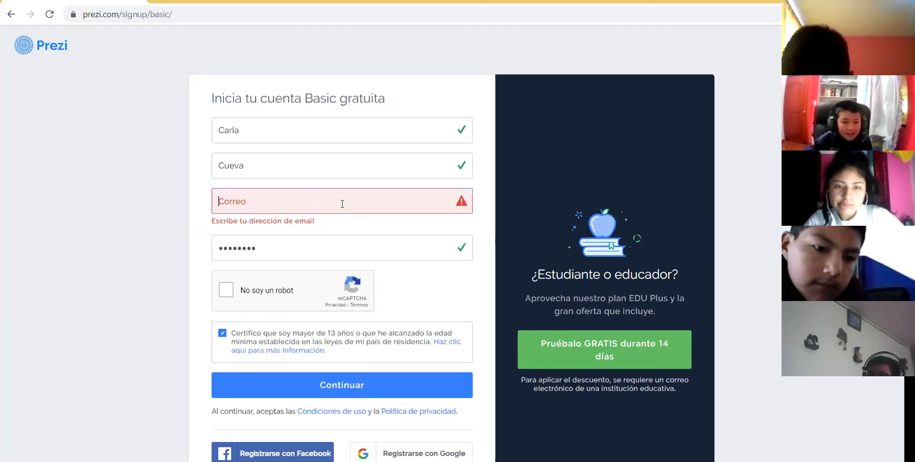
type("v")
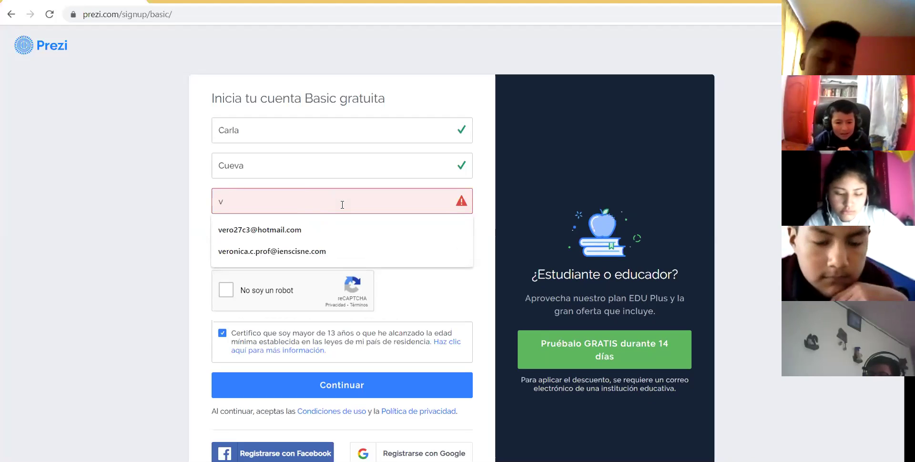
key("BackSpace")
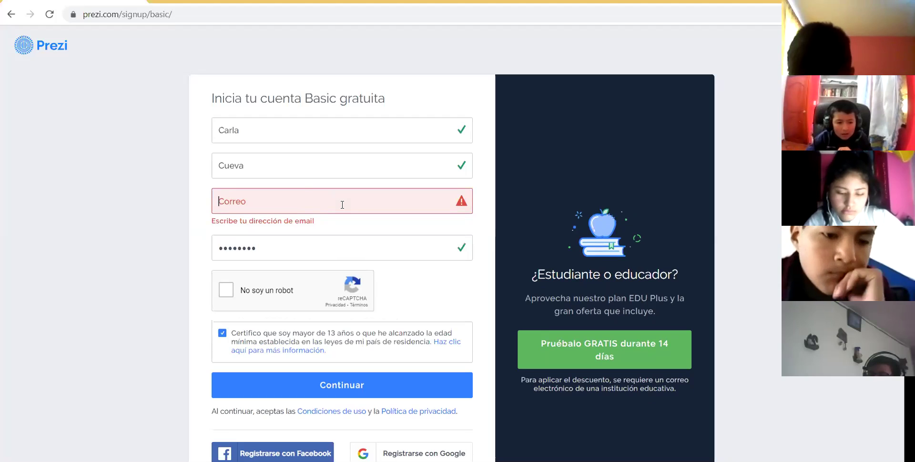
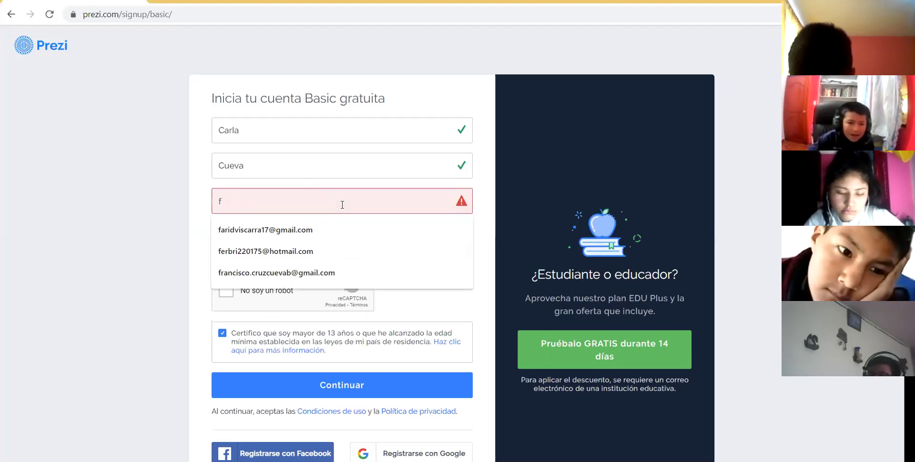
left_click(330, 274)
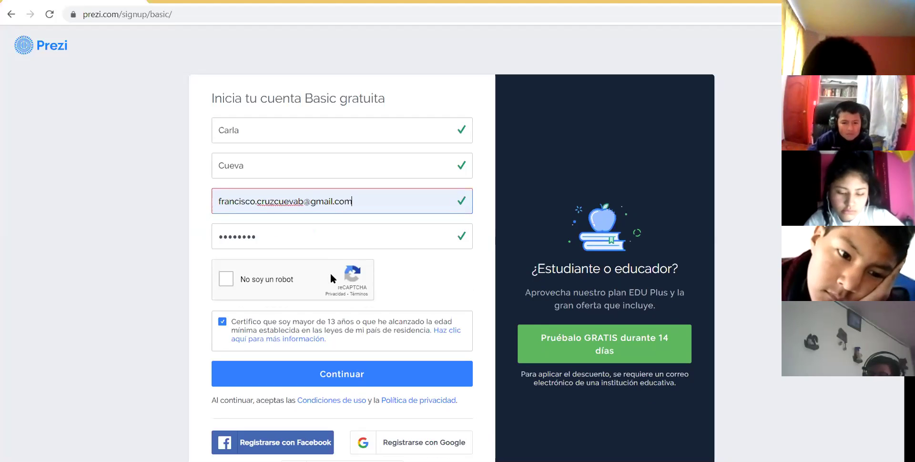
- Tick 'No soy un robot', skip to new images, select every traffic-light tile, and verify
left_click(228, 278)
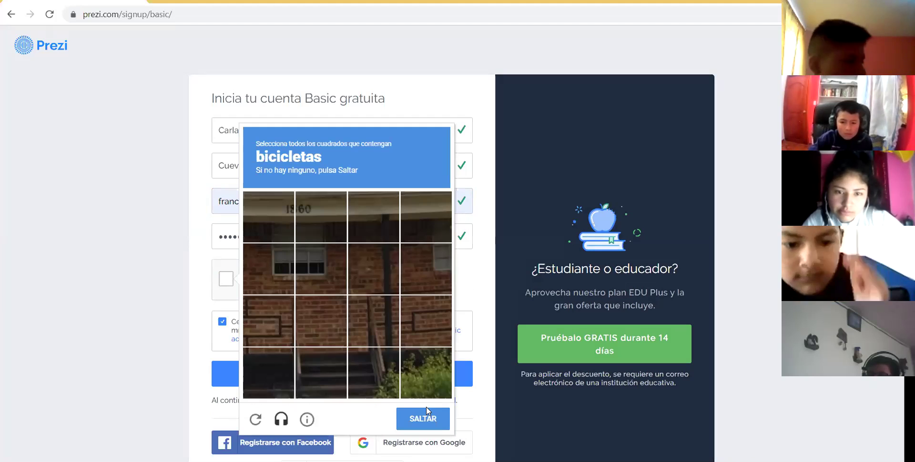
left_click(417, 420)
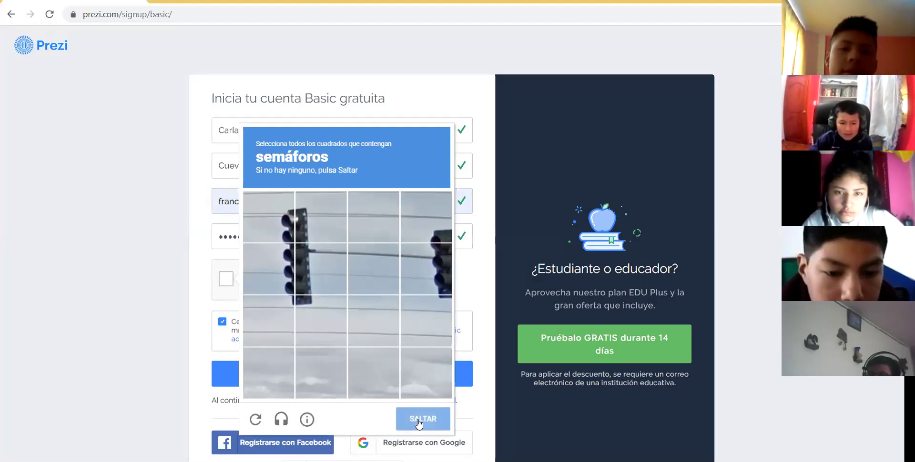
left_click(281, 225)
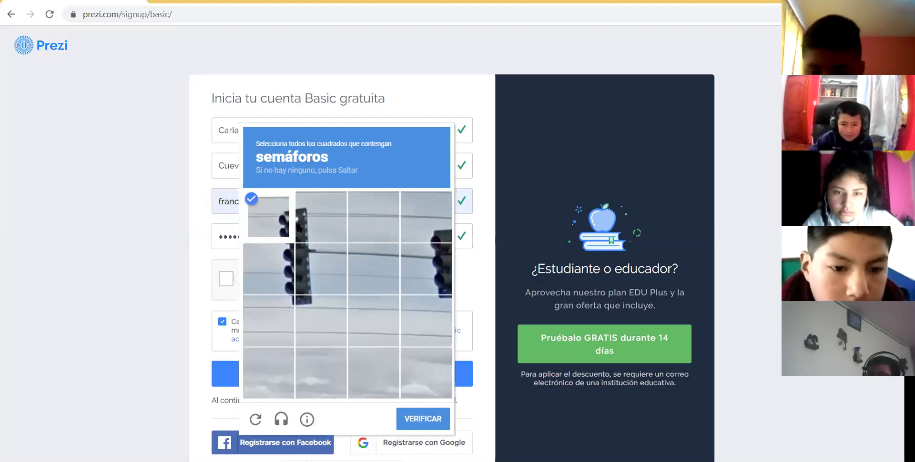
left_click(305, 226)
left_click(307, 256)
left_click(269, 261)
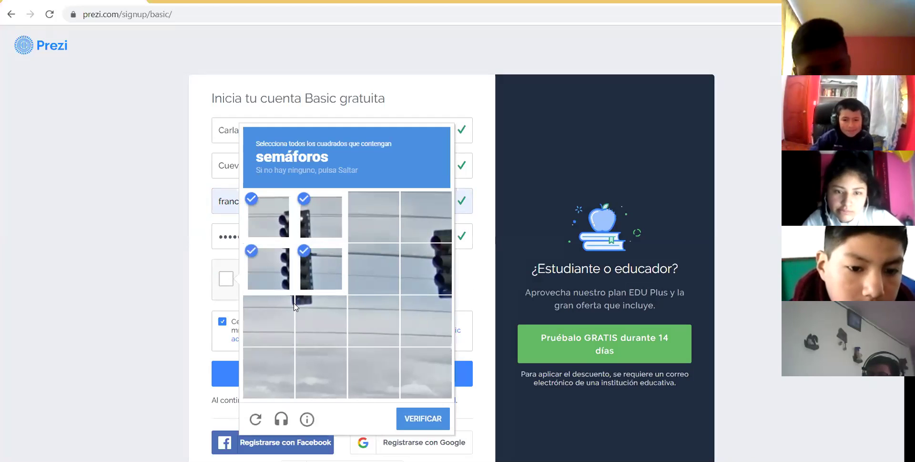
left_click(313, 303)
left_click(278, 305)
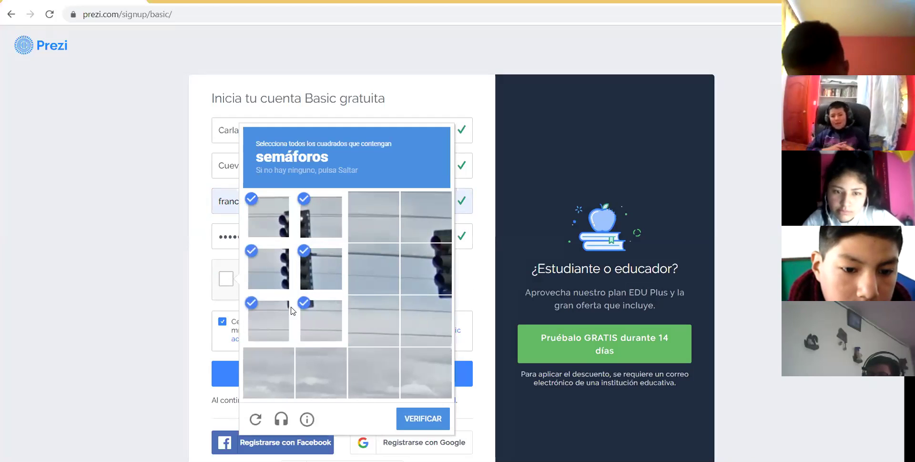
left_click(438, 249)
left_click(437, 222)
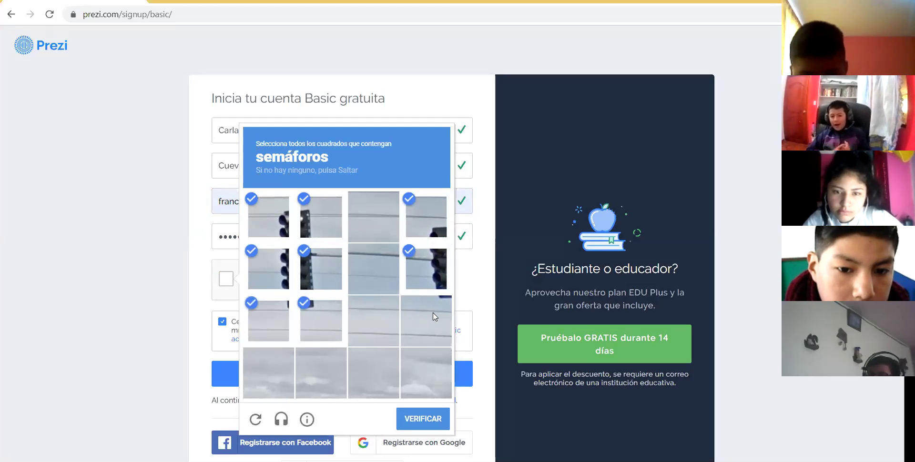
left_click(433, 312)
left_click(425, 419)
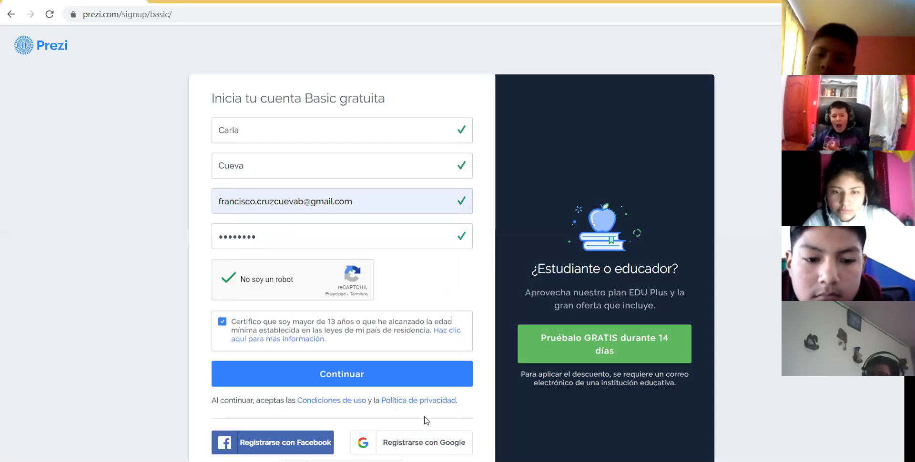
- Submit the sign-up, press Comienza on the success page, and pick 'Empieza a crear'
left_click(411, 373)
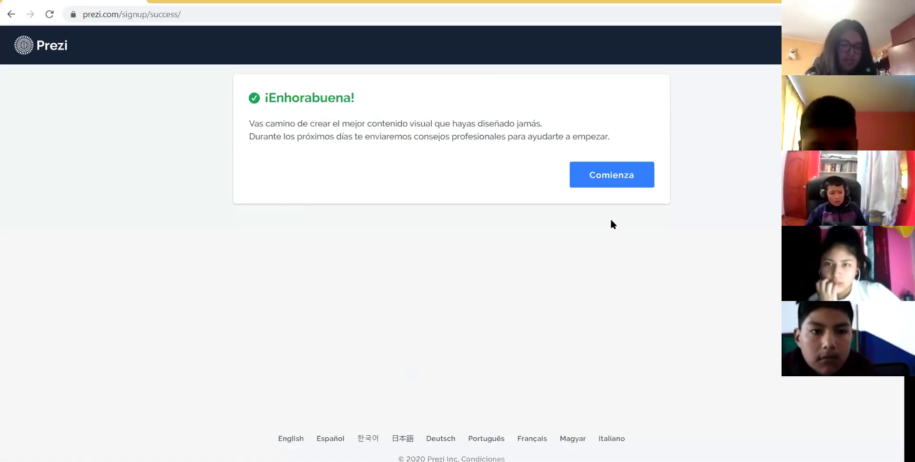
left_click(633, 178)
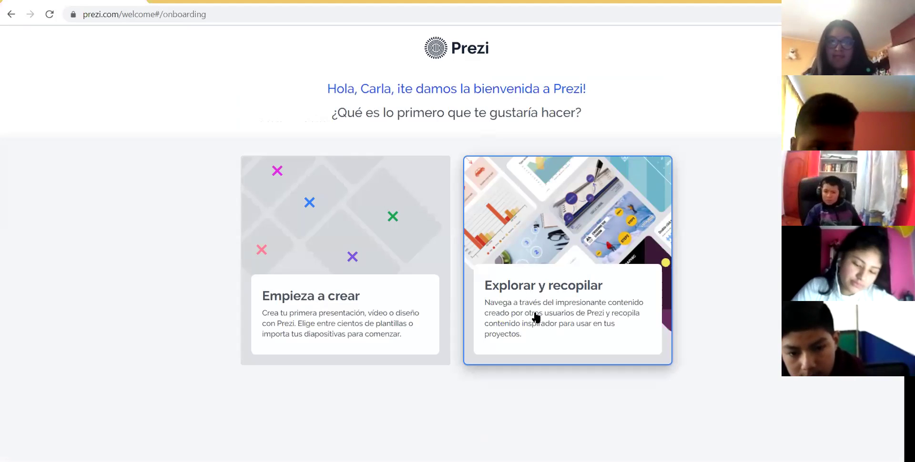
left_click(375, 276)
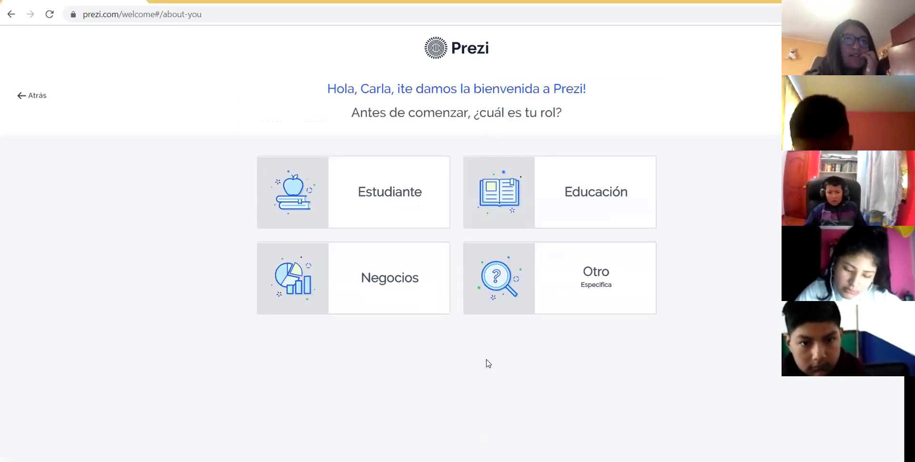
- Set the role to Estudiante, filter to presentation templates, and choose the Open Book template
left_click(390, 204)
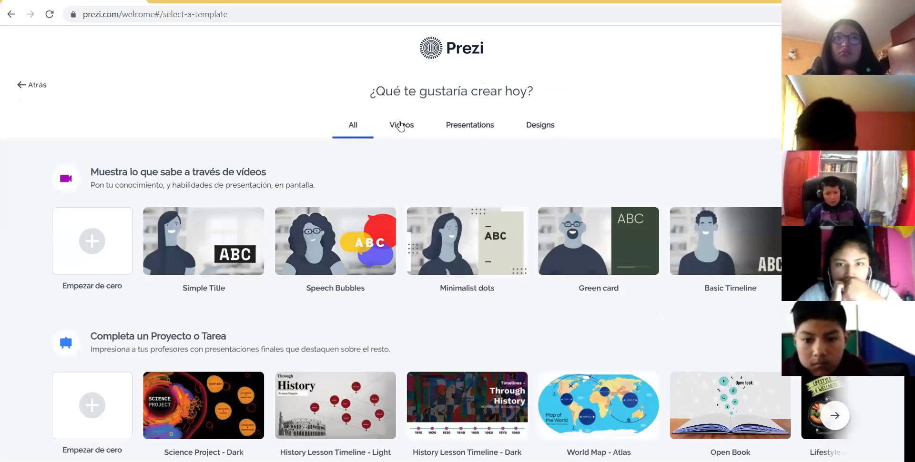
left_click(467, 133)
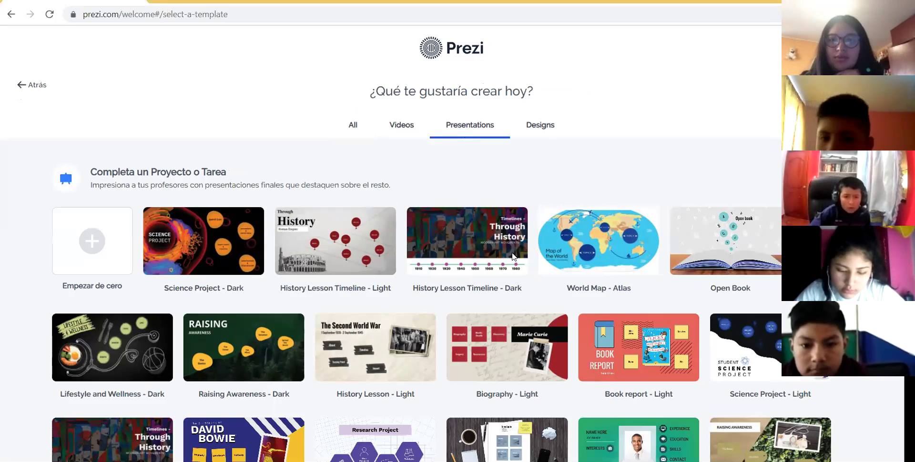
scroll(467, 239, "down", 2)
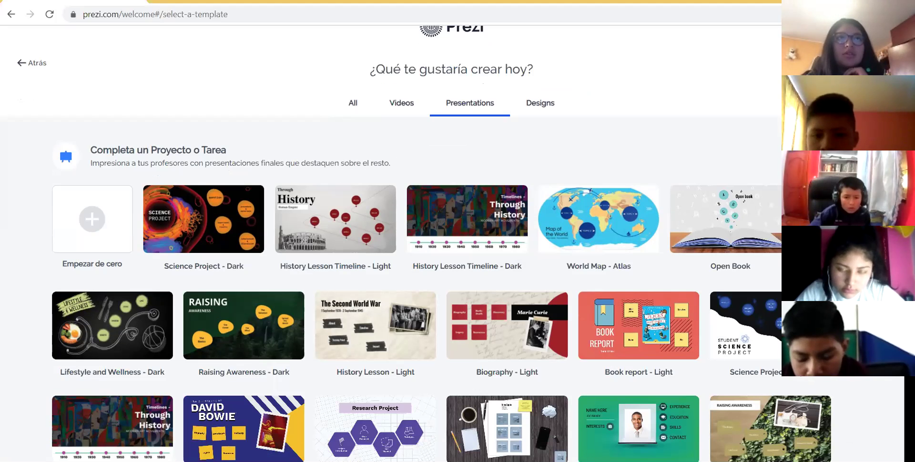
scroll(467, 239, "up", 2)
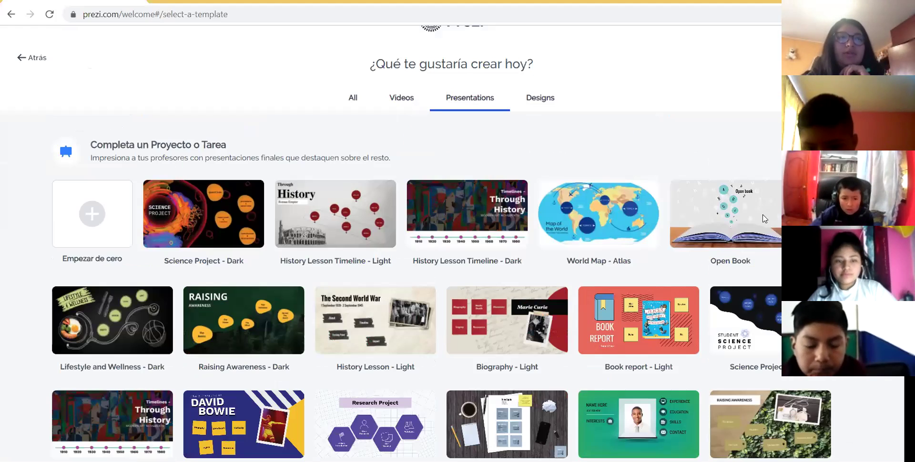
left_click(740, 215)
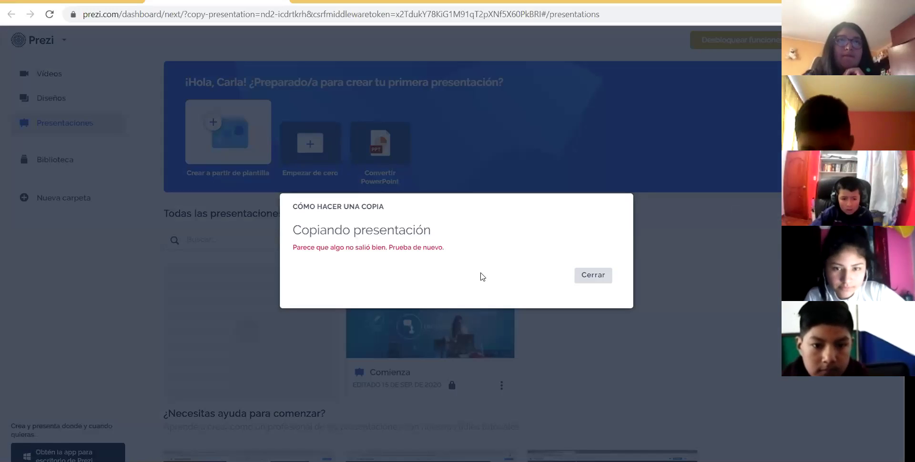
- Close the 'Cómo hacer una copia' error dialog with Cerrar
left_click(578, 276)
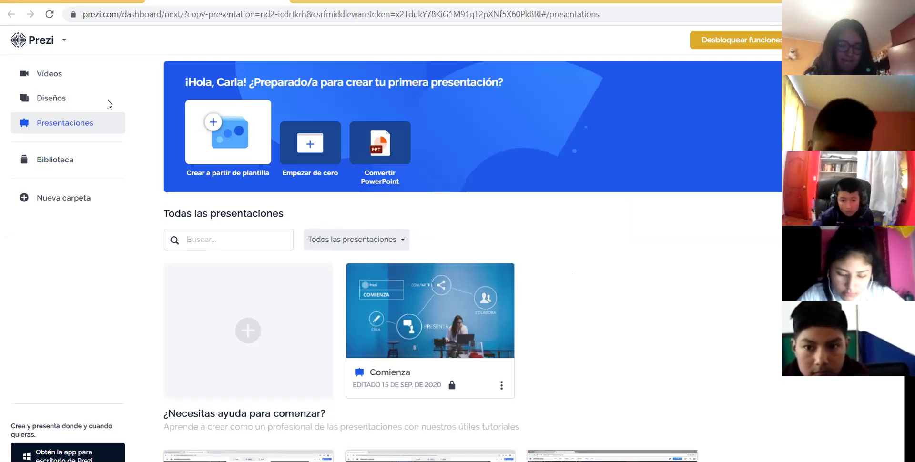
- Browse the Vídeos and Diseños dashboards, return to Presentaciones, and open 'Crear a partir de plantilla'
left_click(70, 78)
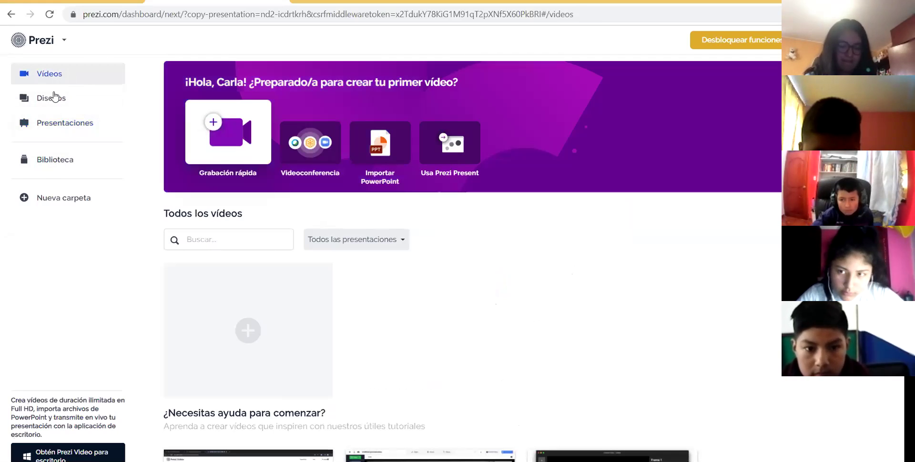
left_click(52, 101)
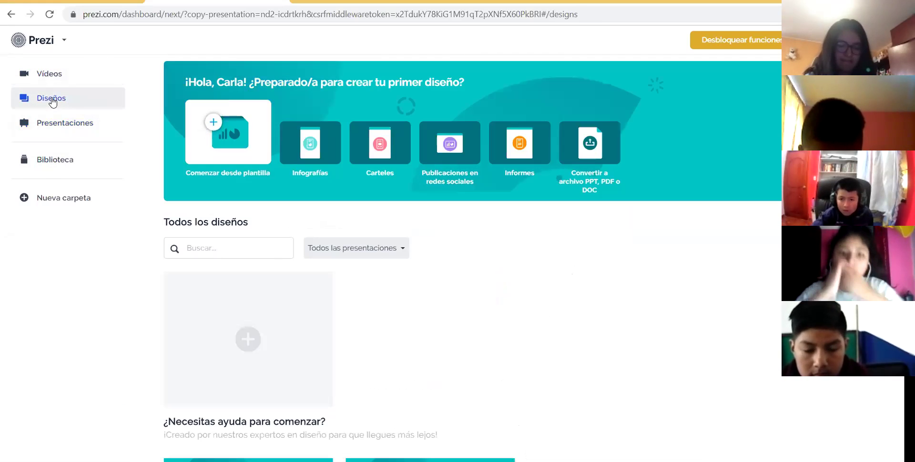
left_click(61, 125)
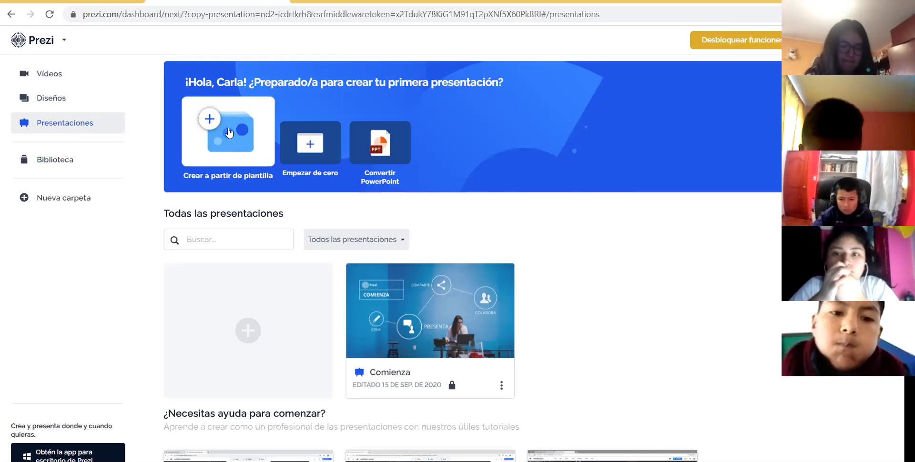
left_click(230, 132)
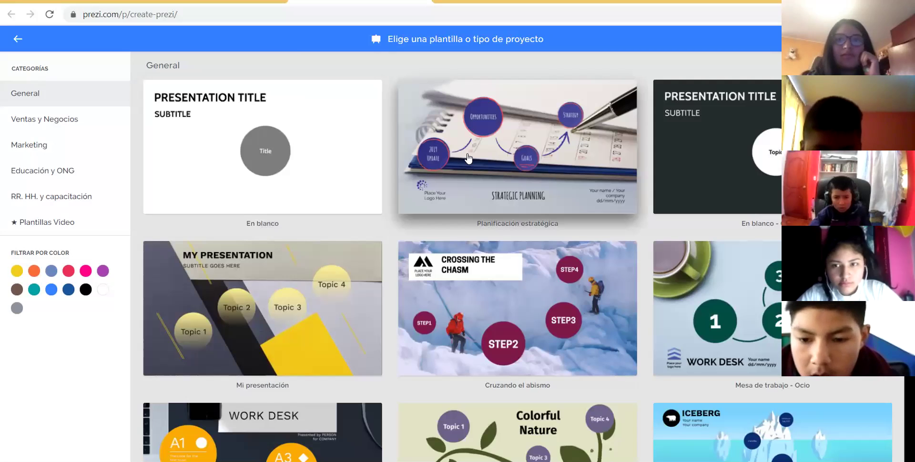
left_click(18, 41)
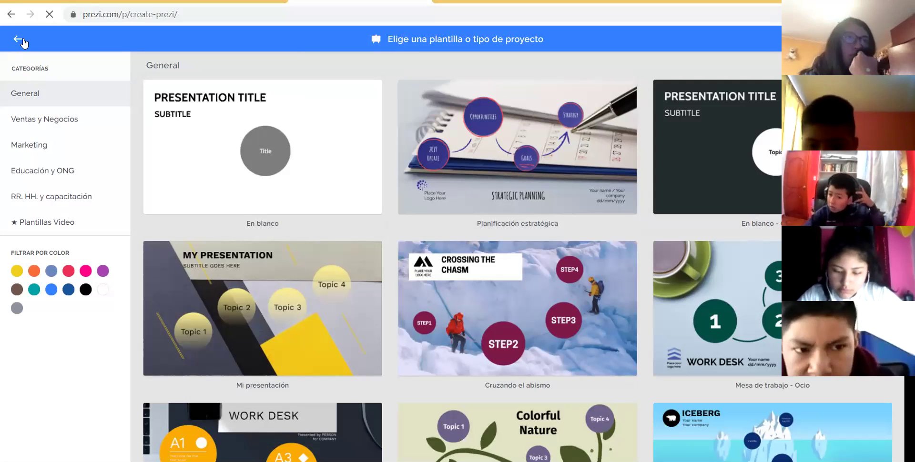